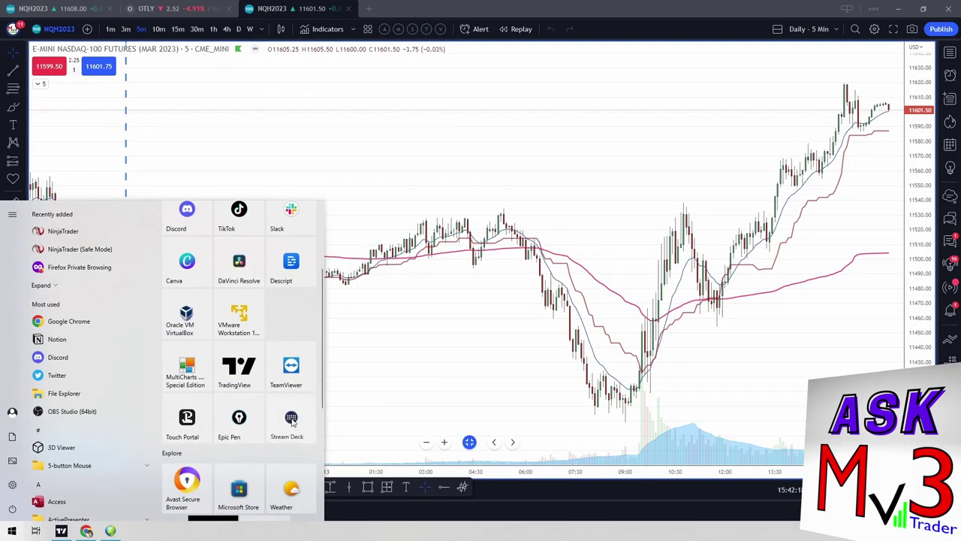
Step: Switch to Stream Deck and display the hotkey settings of the SELL BID key in the Income Machine folder
{"action": "left_click", "coordinate": [291, 417]}
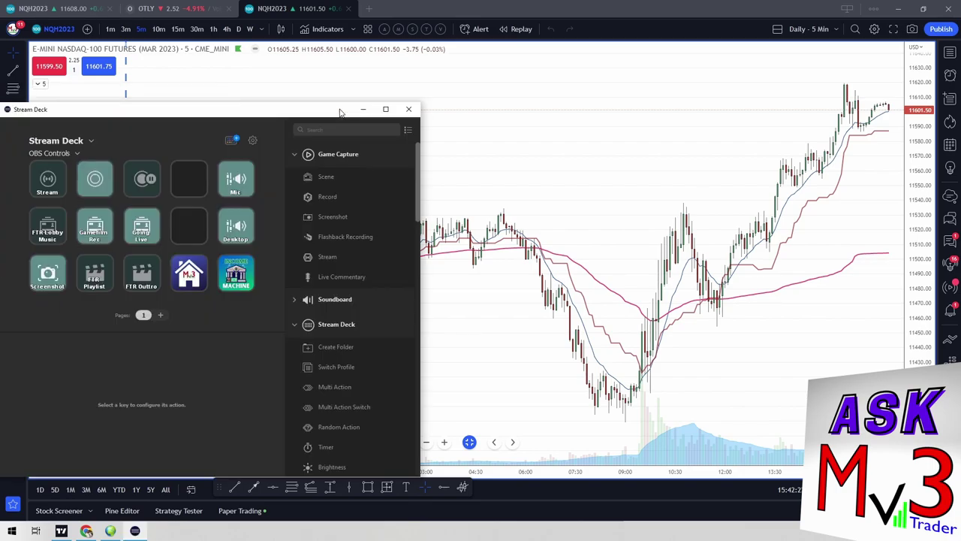
{"action": "left_click_drag", "start_coordinate": [339, 112], "coordinate": [445, 75]}
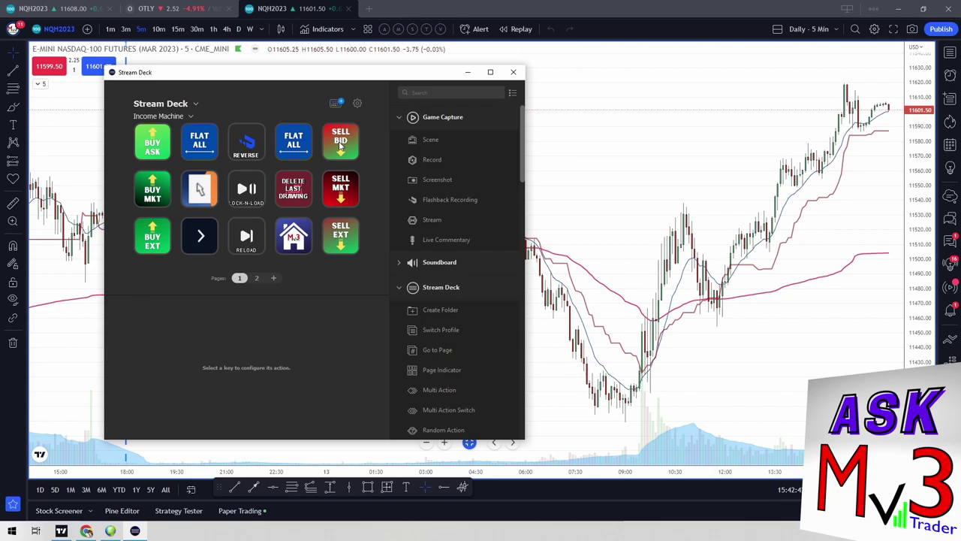
{"action": "left_click", "coordinate": [341, 141]}
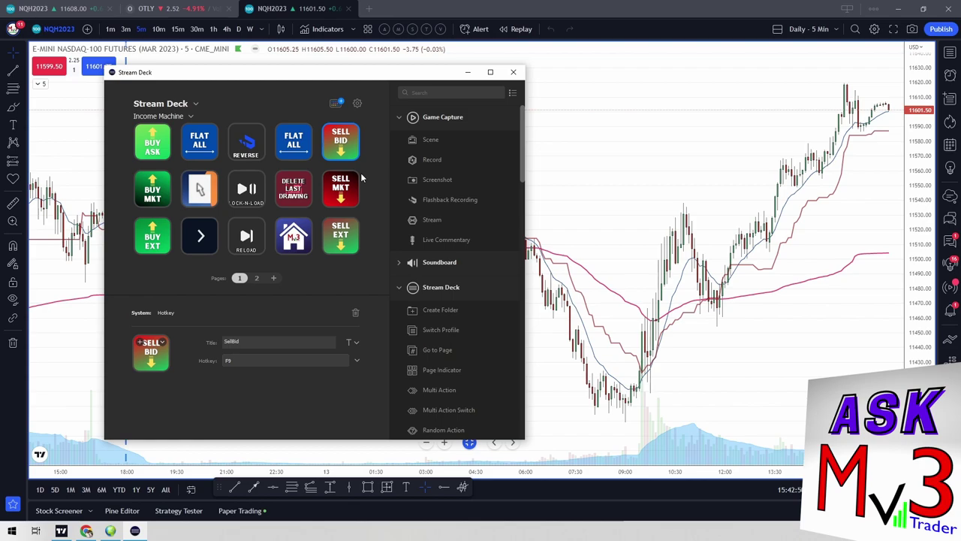
Step: Add a System Hotkey action to the empty last key in the bottom row of page 2
{"action": "scroll", "coordinate": [444, 245], "scroll_direction": "down", "scroll_amount": 5}
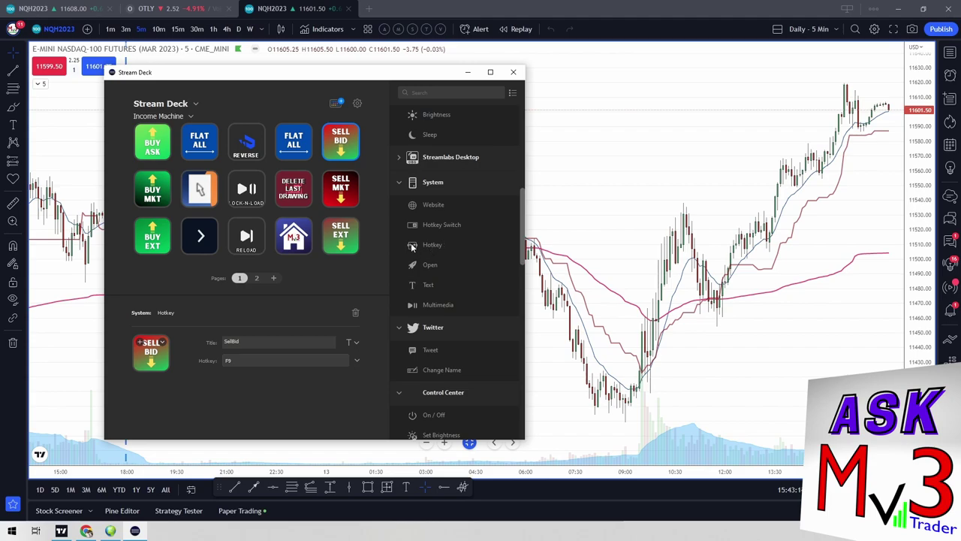
{"action": "scroll", "coordinate": [363, 247], "scroll_direction": "down", "scroll_amount": 1}
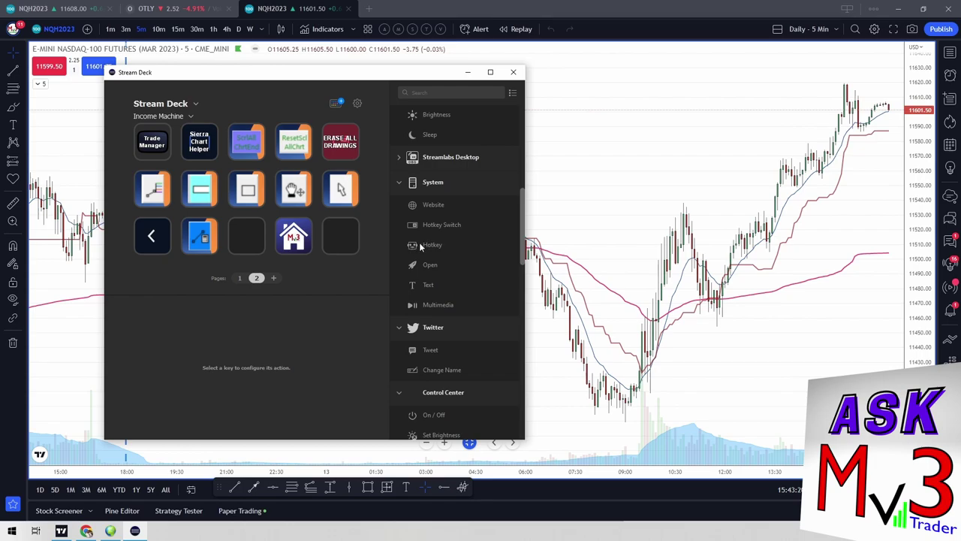
{"action": "left_click_drag", "start_coordinate": [418, 241], "coordinate": [338, 240]}
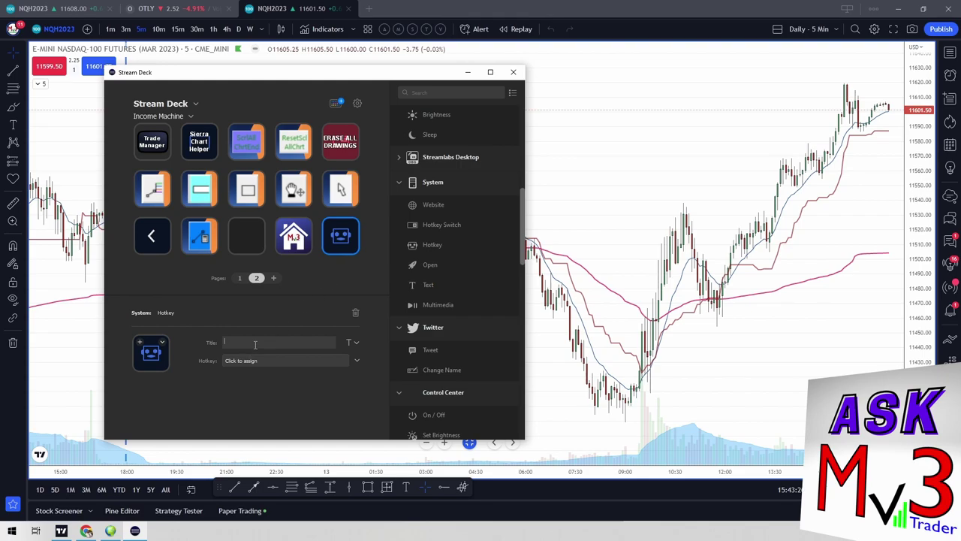
Step: Title the new hotkey key Test123 and assign it the Ctrl+V shortcut
{"action": "type", "text": "Test123"}
{"action": "left_click", "coordinate": [264, 361]}
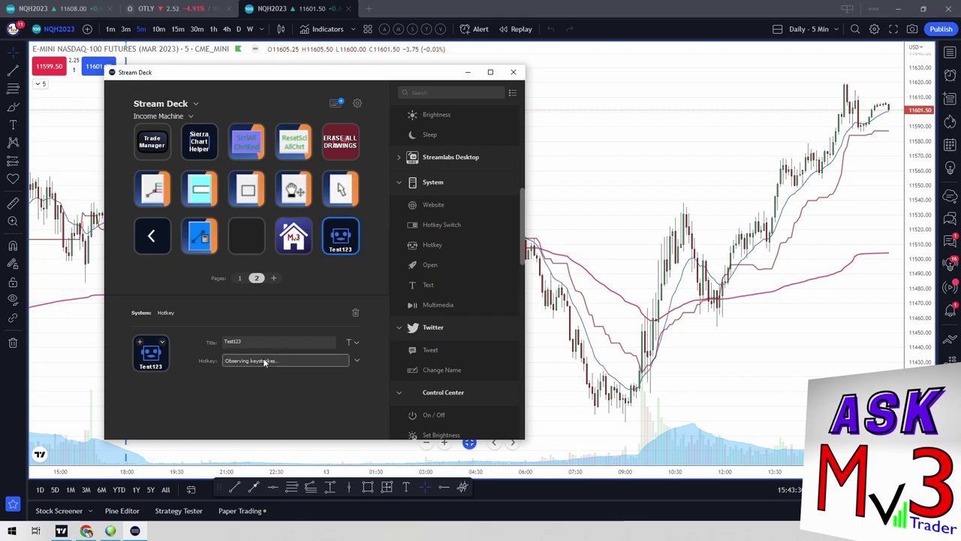
{"action": "key", "text": "ctrl+v"}
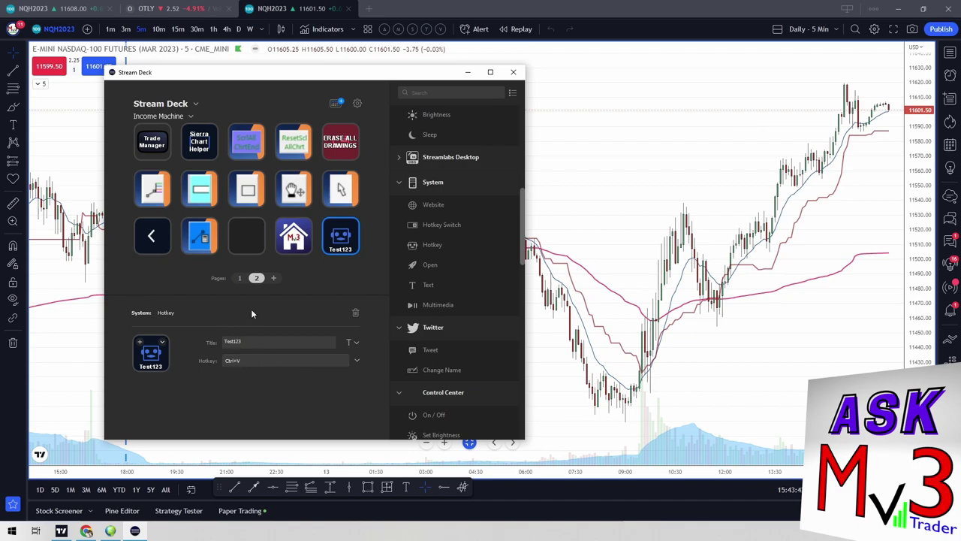
Step: Browse the Stream Deck Icon Library for icons available to the Test123 key, and close the library
{"action": "left_click", "coordinate": [164, 344]}
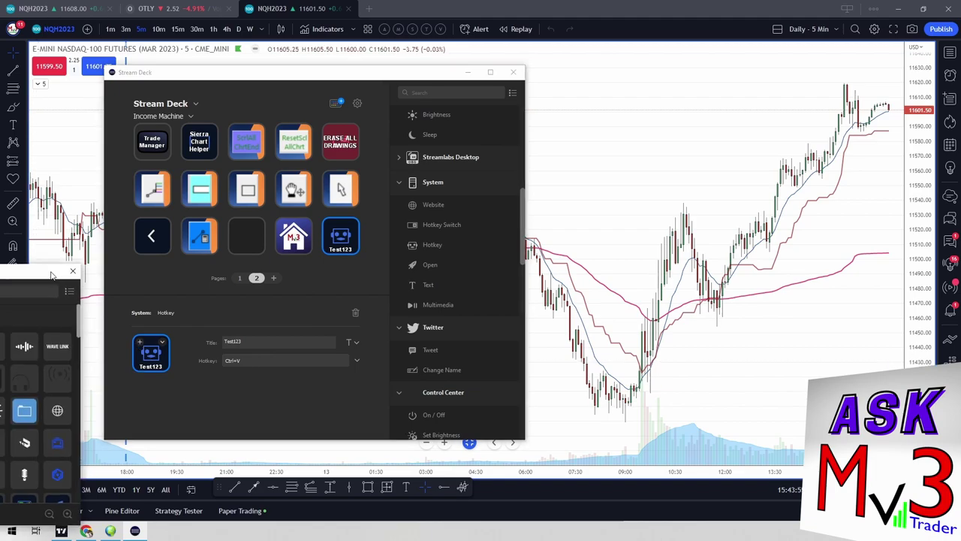
{"action": "left_click_drag", "start_coordinate": [60, 275], "coordinate": [233, 208]}
{"action": "left_click", "coordinate": [257, 201]}
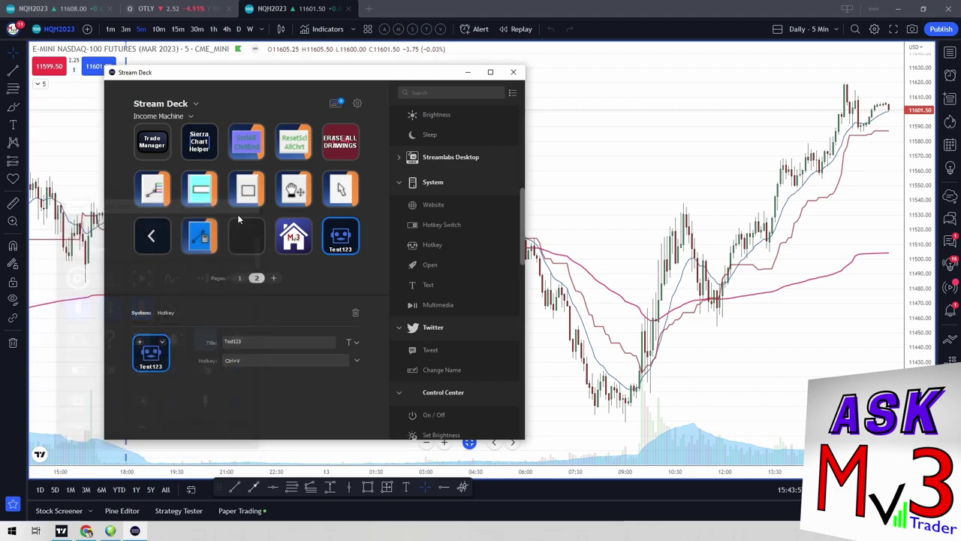
{"action": "left_click", "coordinate": [163, 343]}
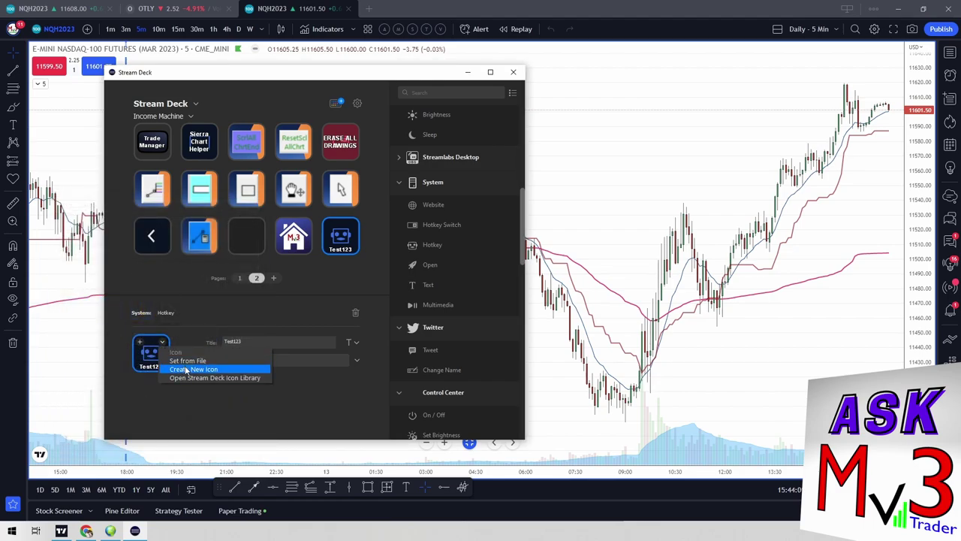
{"action": "left_click", "coordinate": [244, 377]}
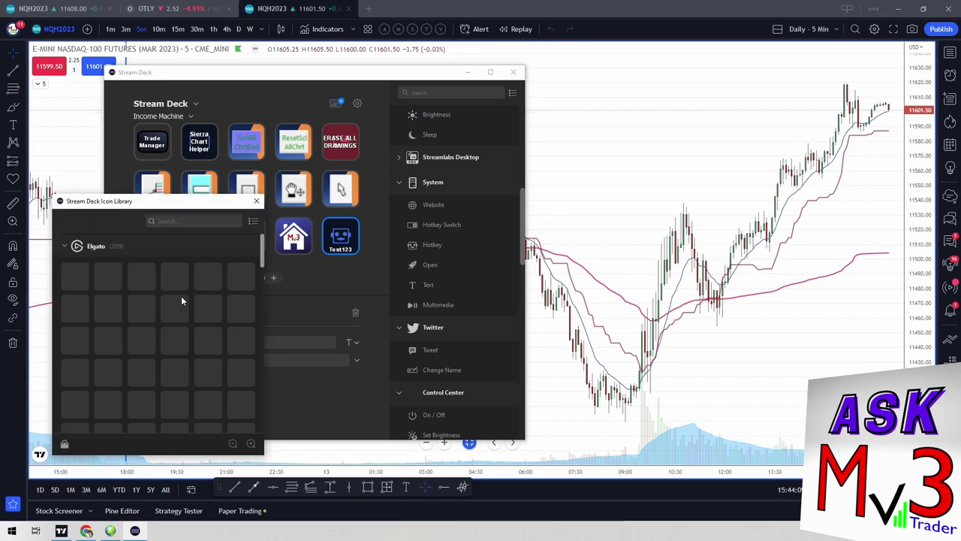
{"action": "scroll", "coordinate": [172, 305], "scroll_direction": "down", "scroll_amount": 10}
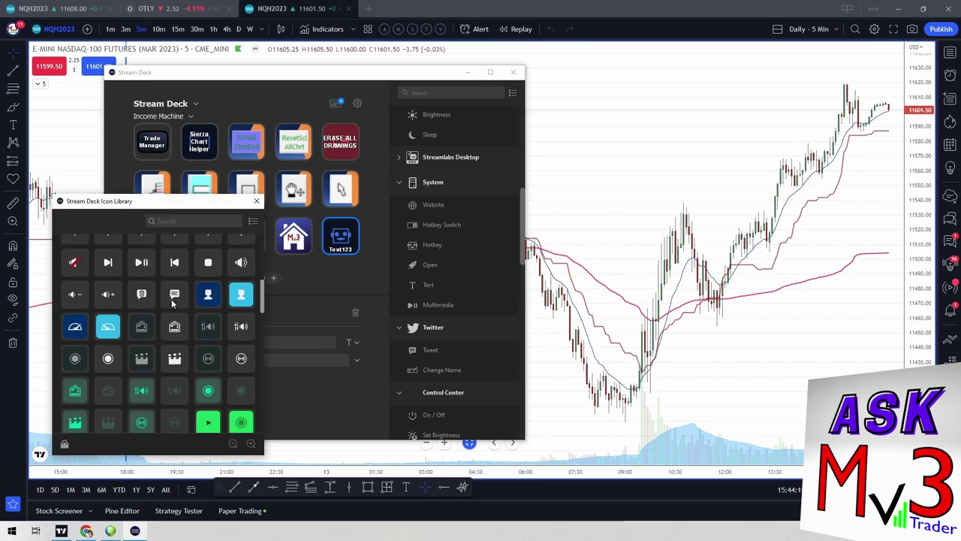
{"action": "scroll", "coordinate": [172, 311], "scroll_direction": "down", "scroll_amount": 3}
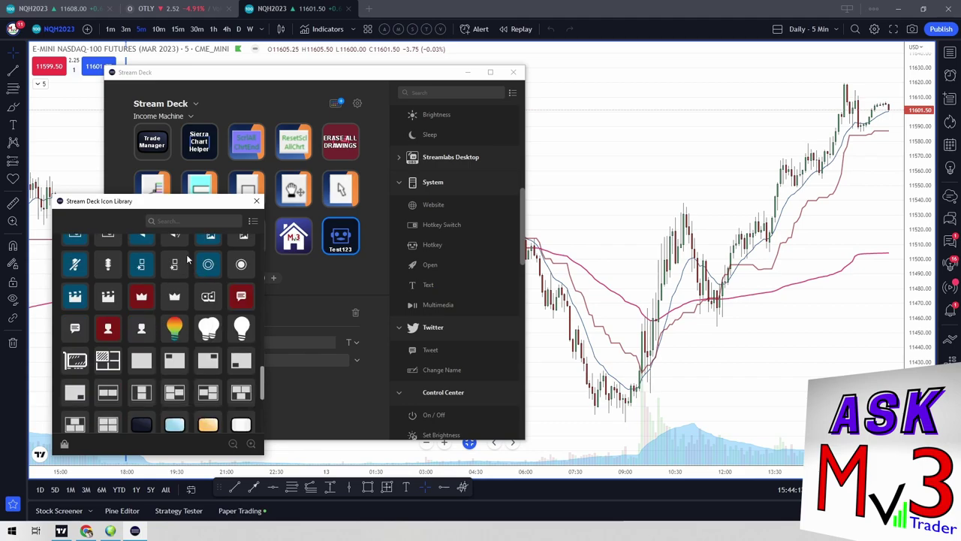
{"action": "left_click_drag", "start_coordinate": [178, 206], "coordinate": [209, 182]}
{"action": "scroll", "coordinate": [166, 331], "scroll_direction": "down", "scroll_amount": 3}
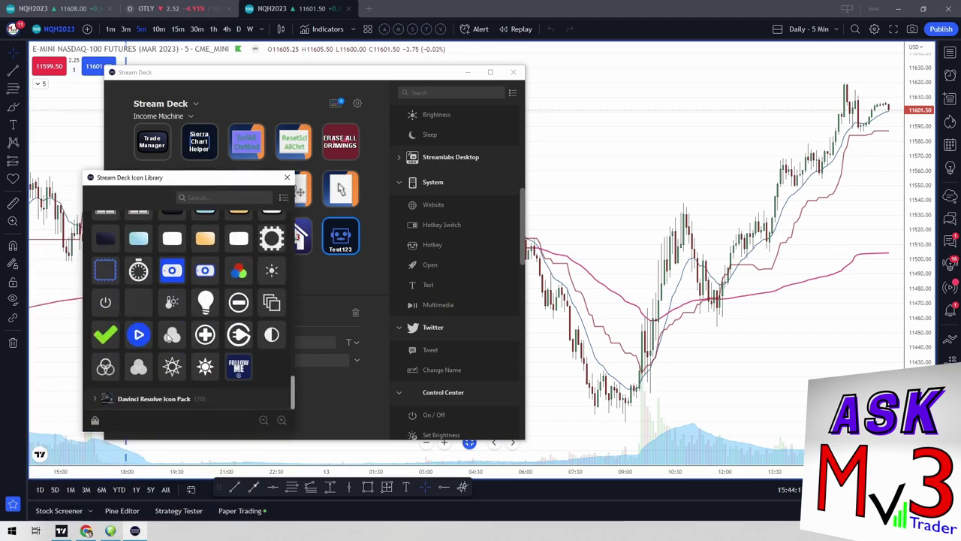
{"action": "scroll", "coordinate": [166, 331], "scroll_direction": "up", "scroll_amount": 7}
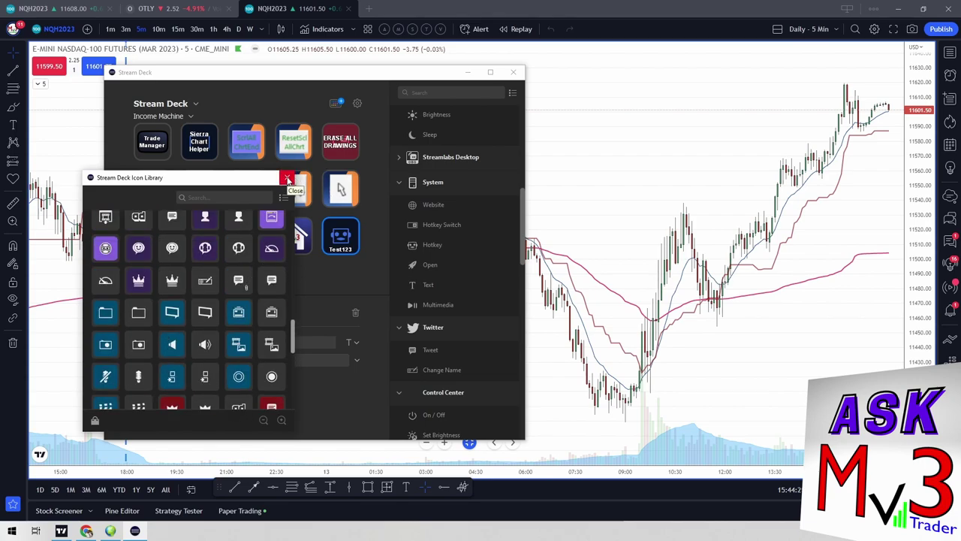
{"action": "left_click", "coordinate": [288, 180]}
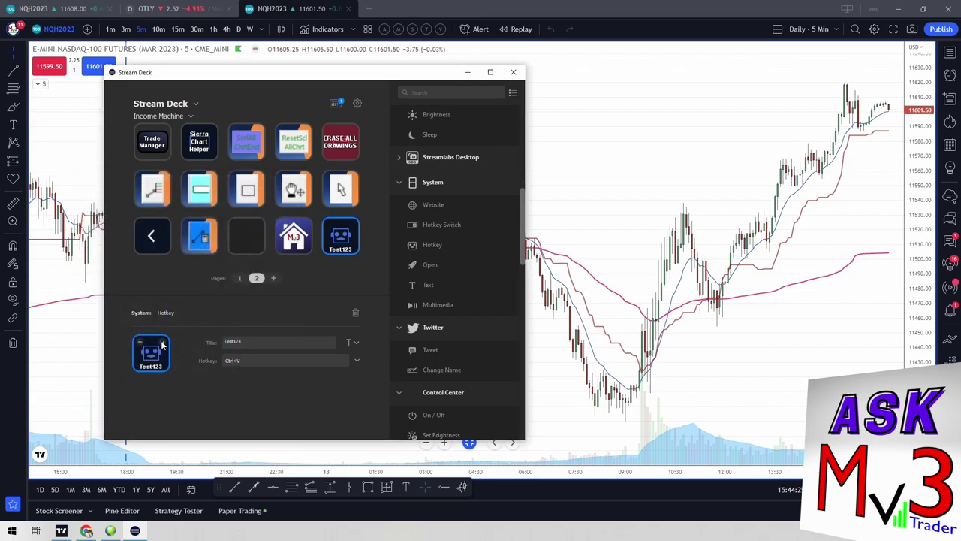
Step: Set the Test123 key's icon from the file Flat Left Monitor.png in the Stream Deck Icons folder
{"action": "left_click", "coordinate": [162, 344]}
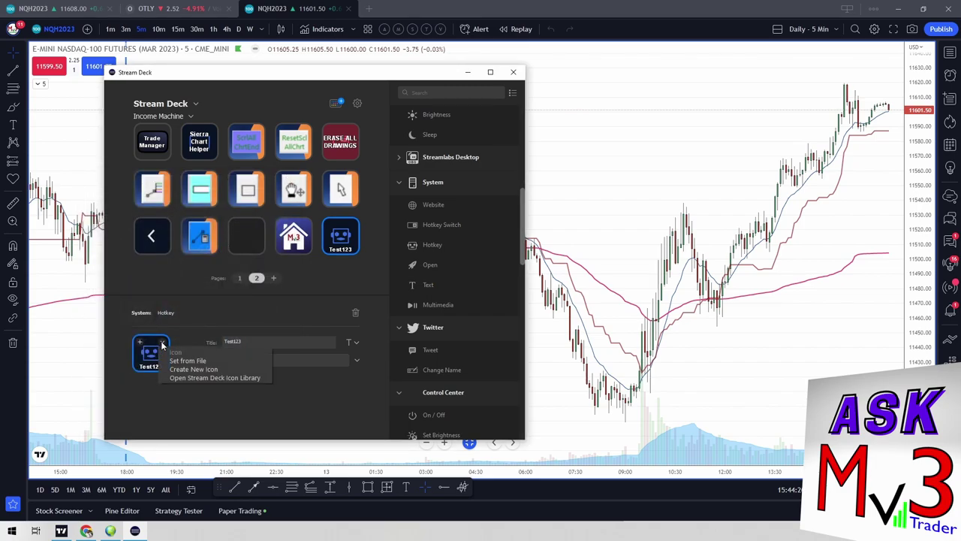
{"action": "left_click", "coordinate": [204, 361]}
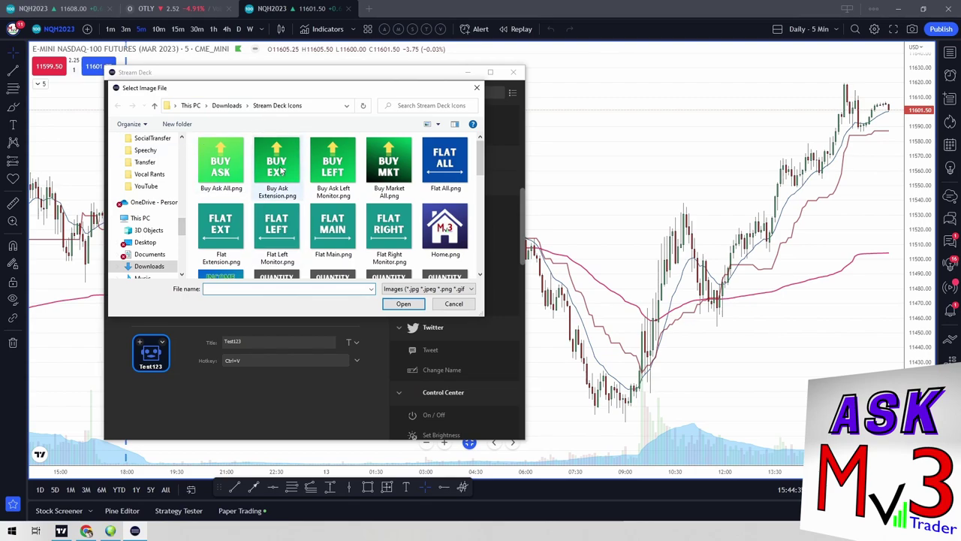
{"action": "scroll", "coordinate": [285, 173], "scroll_direction": "down", "scroll_amount": 10}
{"action": "scroll", "coordinate": [280, 174], "scroll_direction": "up", "scroll_amount": 10}
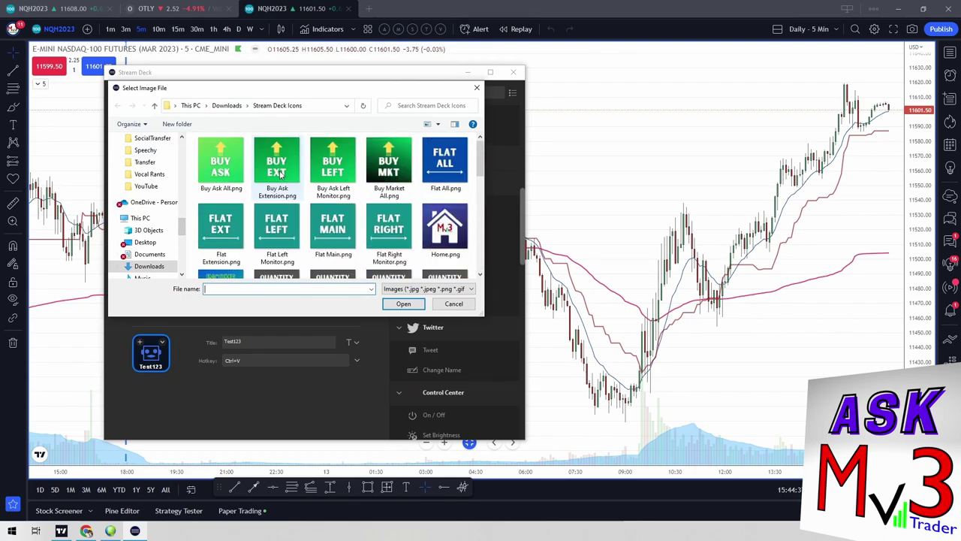
{"action": "left_click", "coordinate": [277, 229]}
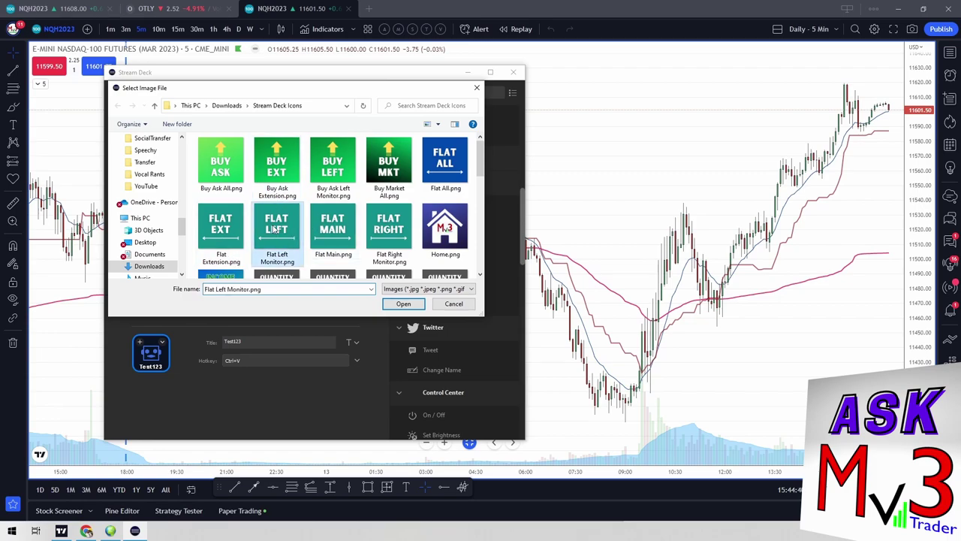
{"action": "left_click", "coordinate": [404, 304]}
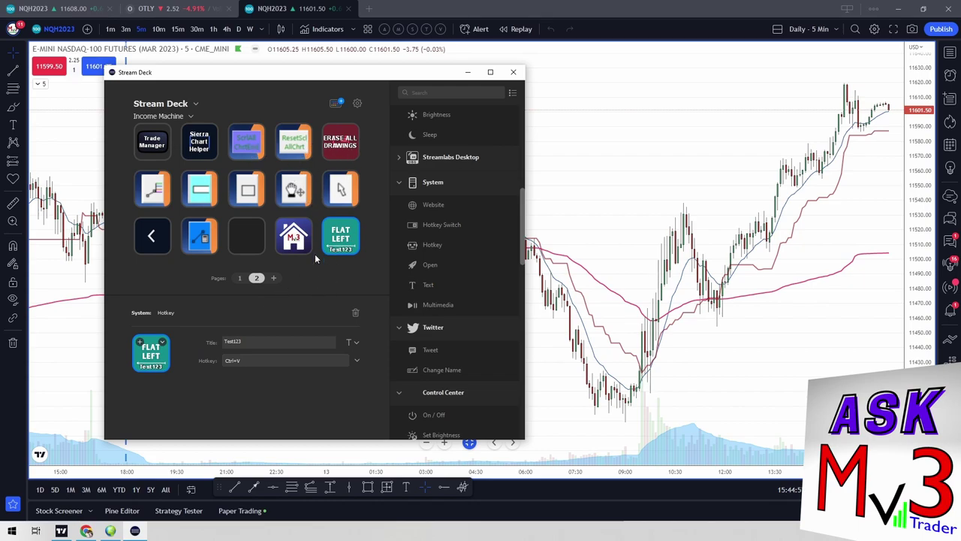
Step: Hide the title text on the FLAT LEFT key
{"action": "left_click", "coordinate": [355, 343]}
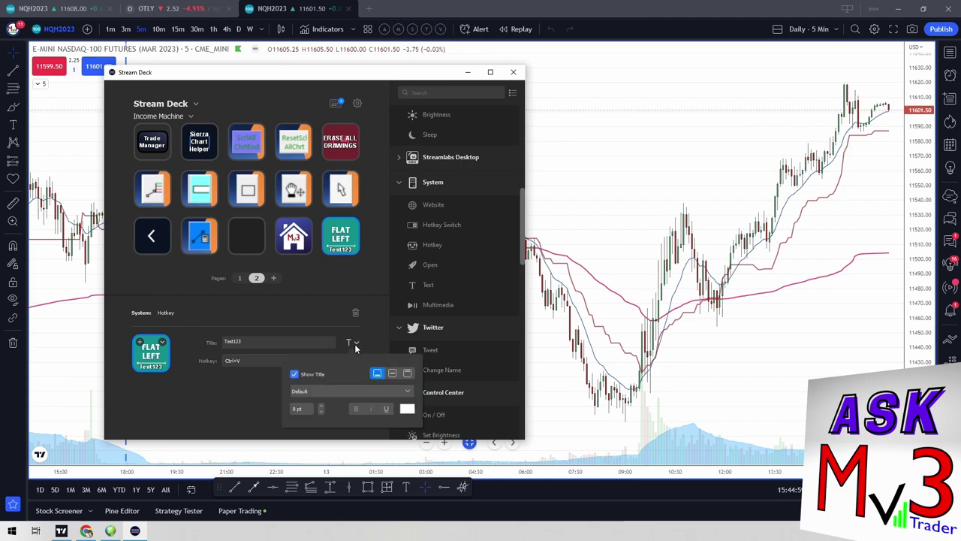
{"action": "left_click", "coordinate": [293, 374]}
{"action": "left_click", "coordinate": [327, 291]}
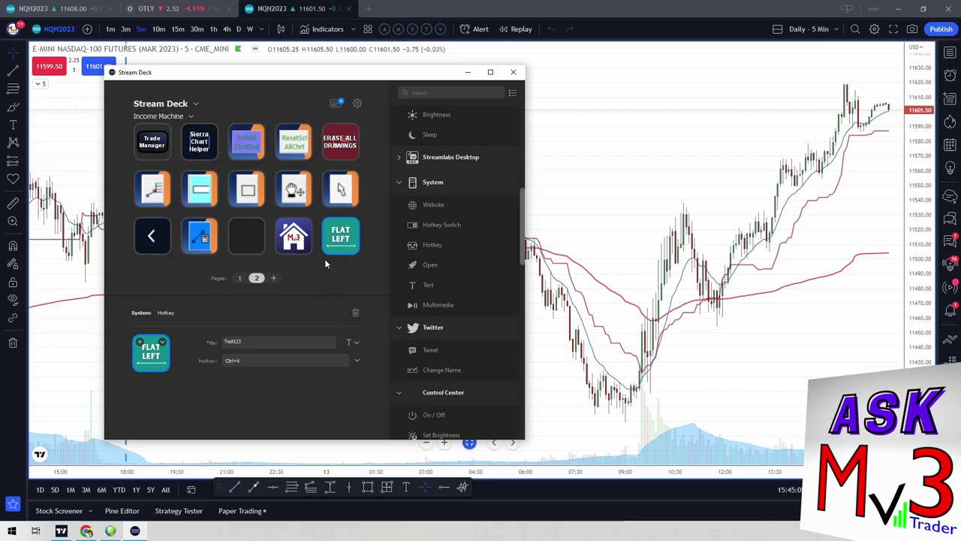
Step: Open the Elgato Key Creator for a new key icon and examine its compose area and icon library
{"action": "left_click", "coordinate": [161, 342]}
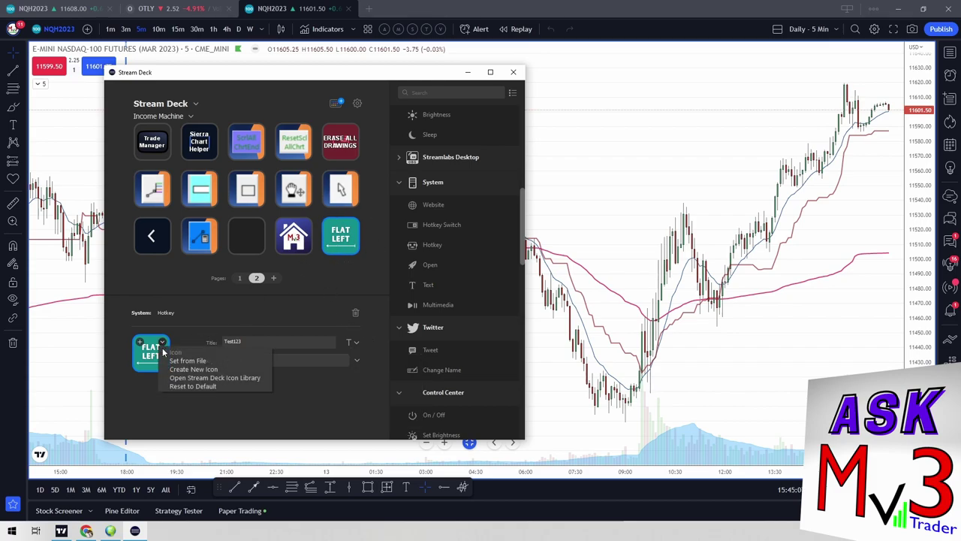
{"action": "left_click", "coordinate": [202, 369]}
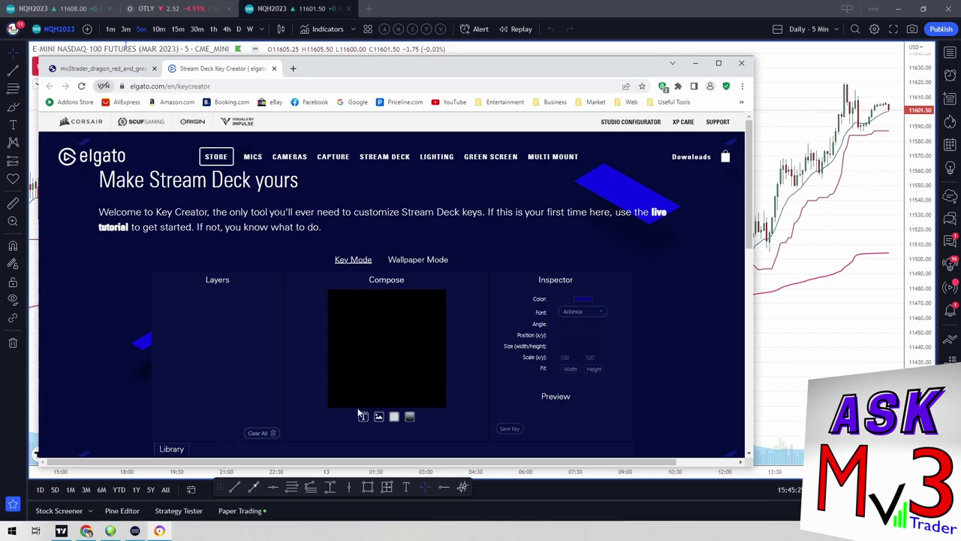
{"action": "scroll", "coordinate": [353, 416], "scroll_direction": "down", "scroll_amount": 3}
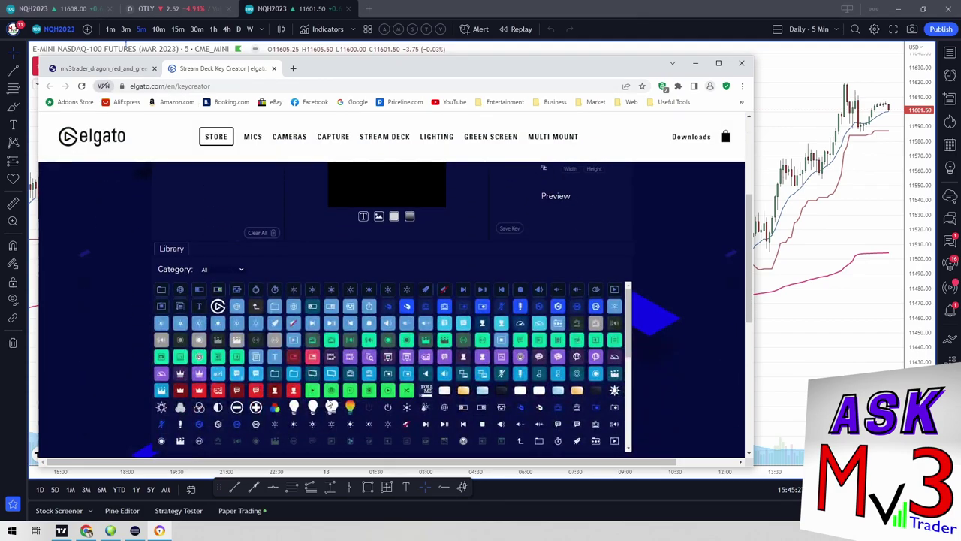
{"action": "scroll", "coordinate": [347, 404], "scroll_direction": "down", "scroll_amount": 5}
{"action": "scroll", "coordinate": [542, 343], "scroll_direction": "up", "scroll_amount": 6}
{"action": "scroll", "coordinate": [556, 316], "scroll_direction": "up", "scroll_amount": 2}
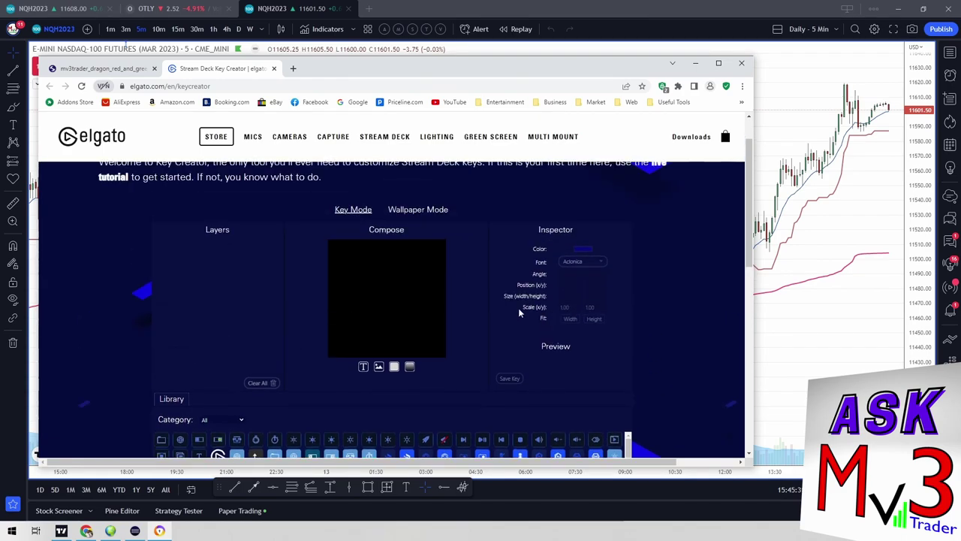